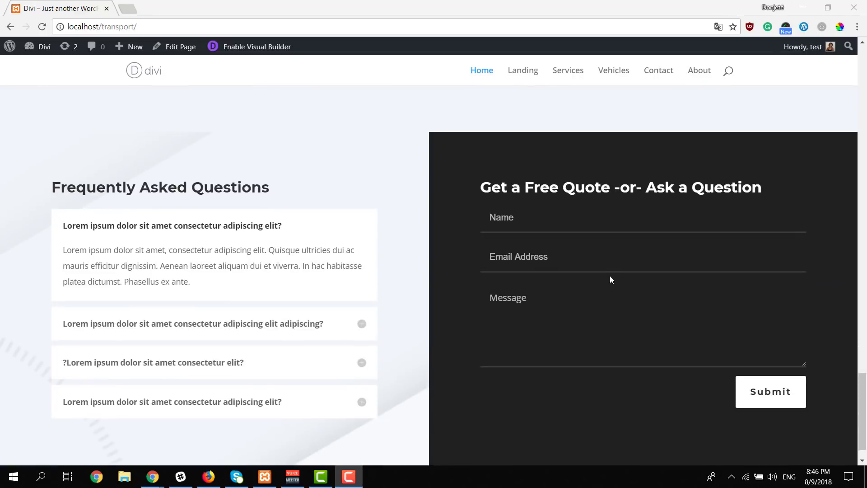
{"action": "scroll", "coordinate": [609, 279], "scroll_direction": "up", "scroll_amount": 9}
{"action": "scroll", "coordinate": [611, 279], "scroll_direction": "up", "scroll_amount": 10}
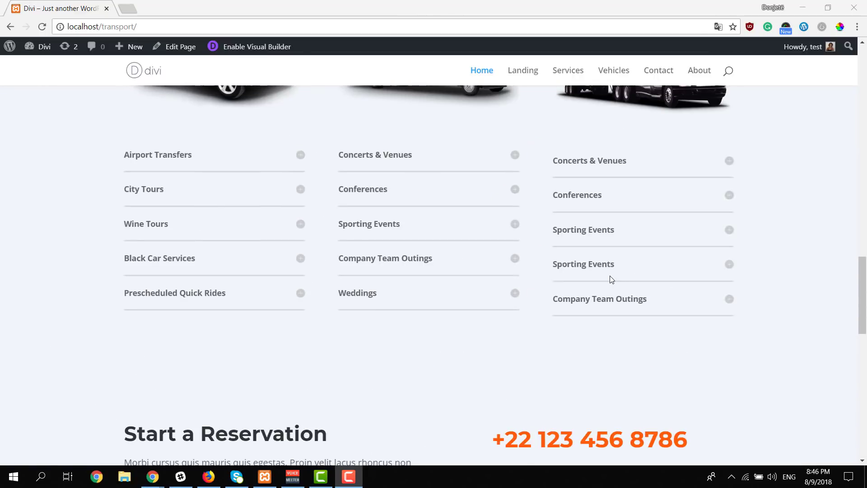
{"action": "scroll", "coordinate": [611, 279], "scroll_direction": "up", "scroll_amount": 6}
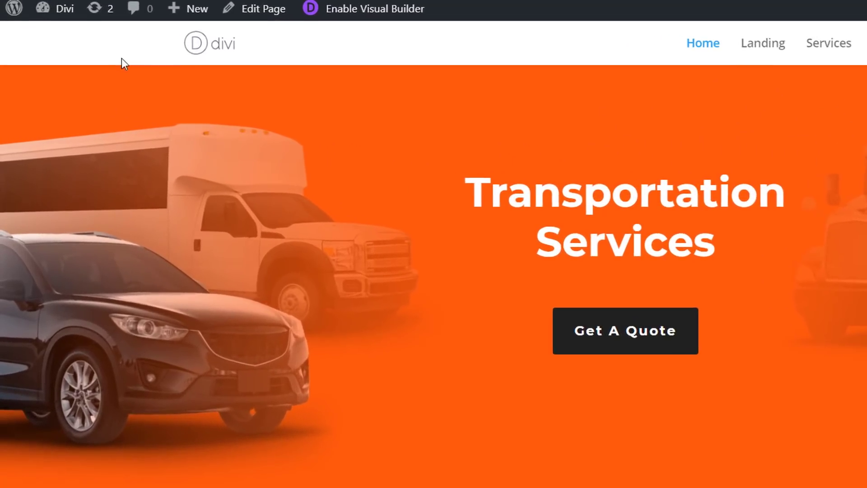
Add a new page titled "Landing" from the WordPress dashboard and publish it.
{"action": "mouse_move", "coordinate": [15, 14]}
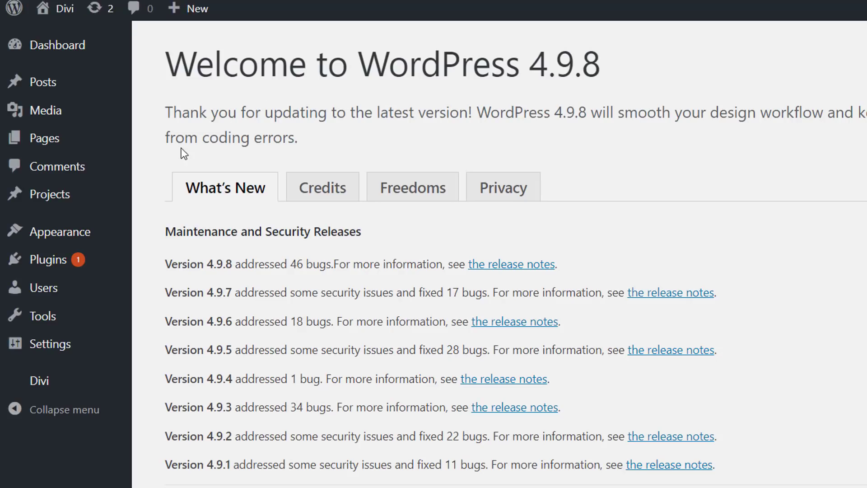
{"action": "mouse_move", "coordinate": [85, 151]}
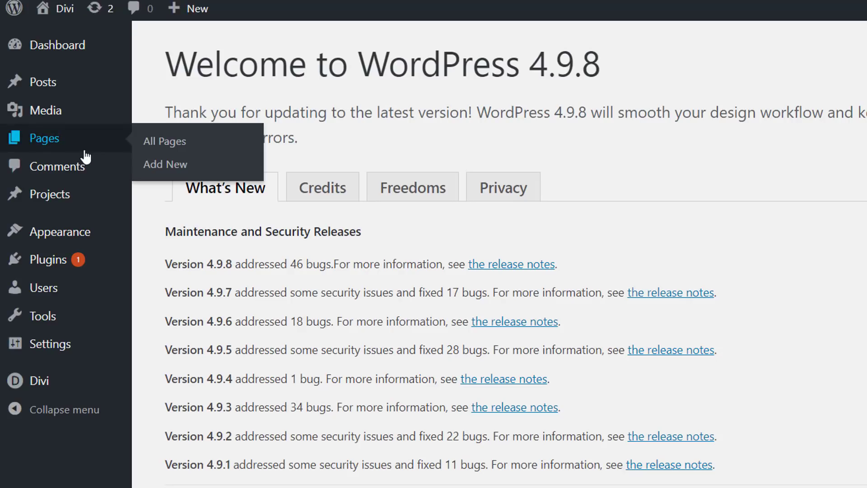
{"action": "left_click", "coordinate": [149, 165]}
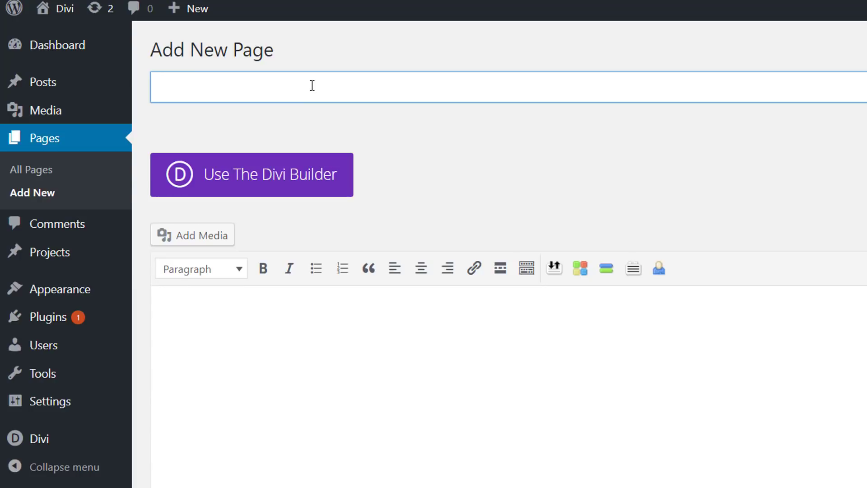
{"action": "type", "text": "Landin"}
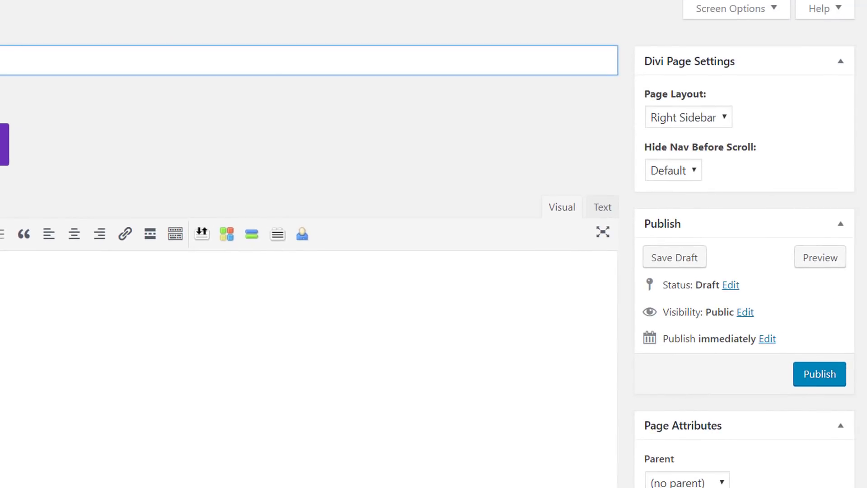
{"action": "left_click", "coordinate": [806, 382]}
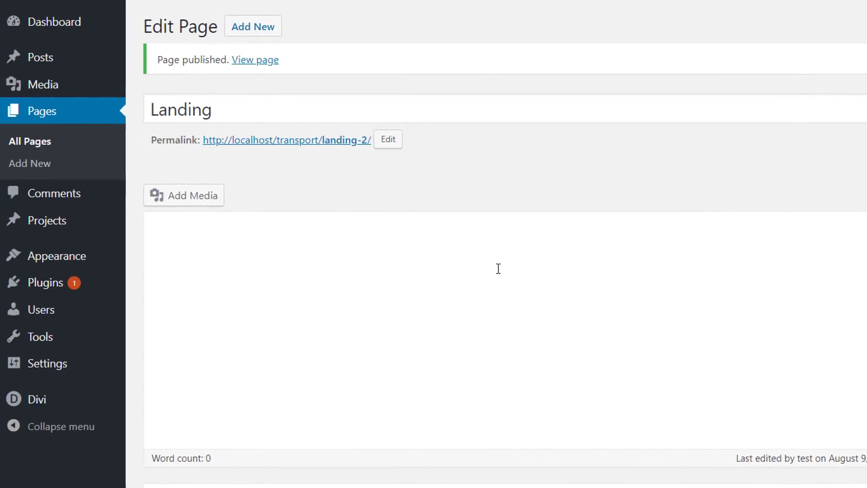
Enable the Divi Builder for the Landing page, launch the Visual Builder and browse the premade layouts.
{"action": "left_click", "coordinate": [229, 199]}
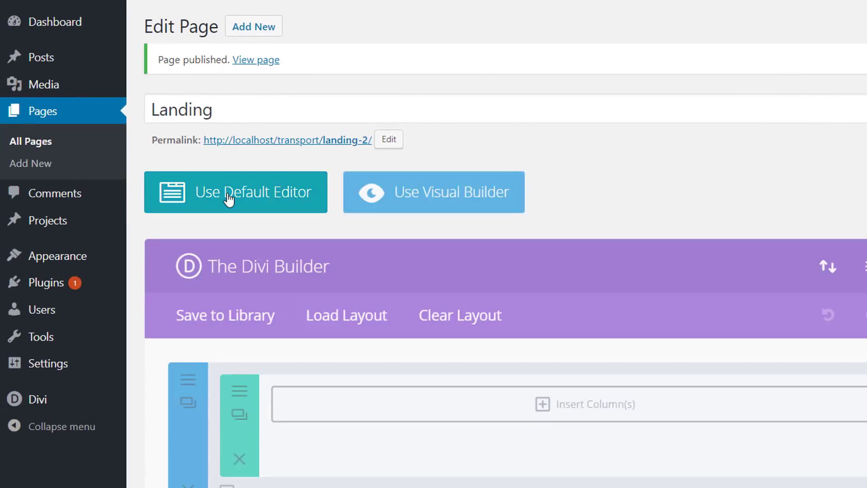
{"action": "left_click", "coordinate": [387, 198]}
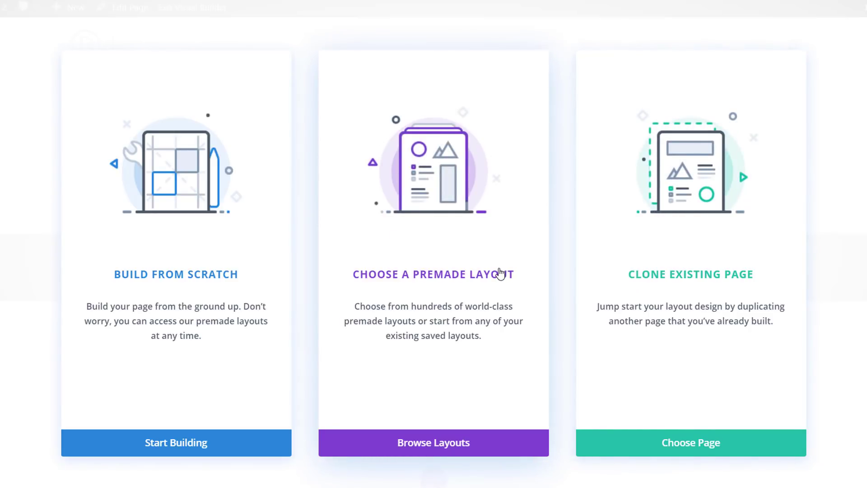
{"action": "left_click", "coordinate": [393, 445]}
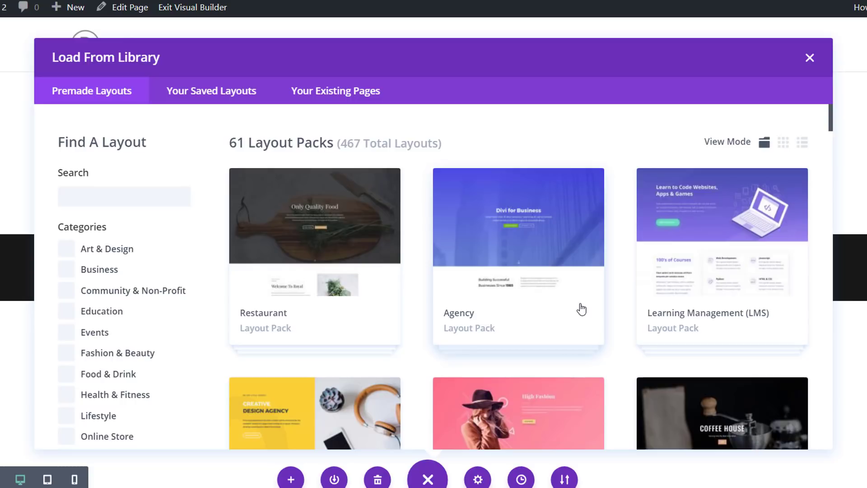
Find the Transportation Services layout pack among the premade layouts and open its details to see the layouts it contains.
{"action": "scroll", "coordinate": [581, 310], "scroll_direction": "down", "scroll_amount": 15}
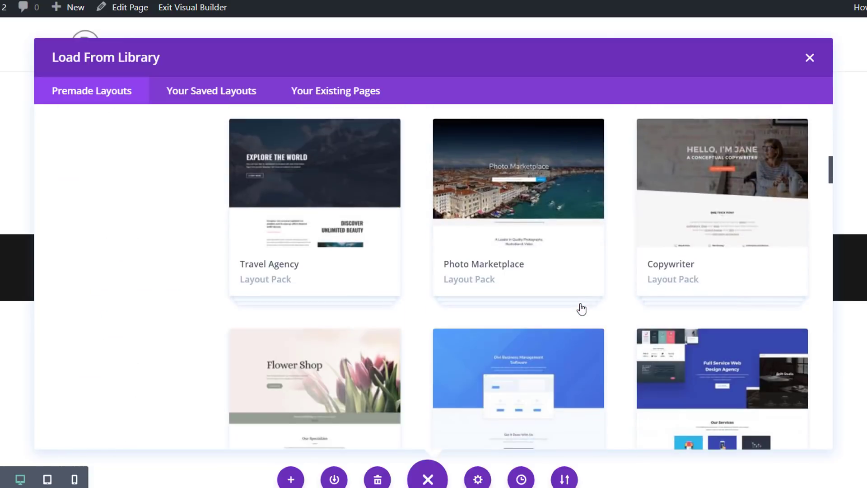
{"action": "scroll", "coordinate": [581, 308], "scroll_direction": "down", "scroll_amount": 15}
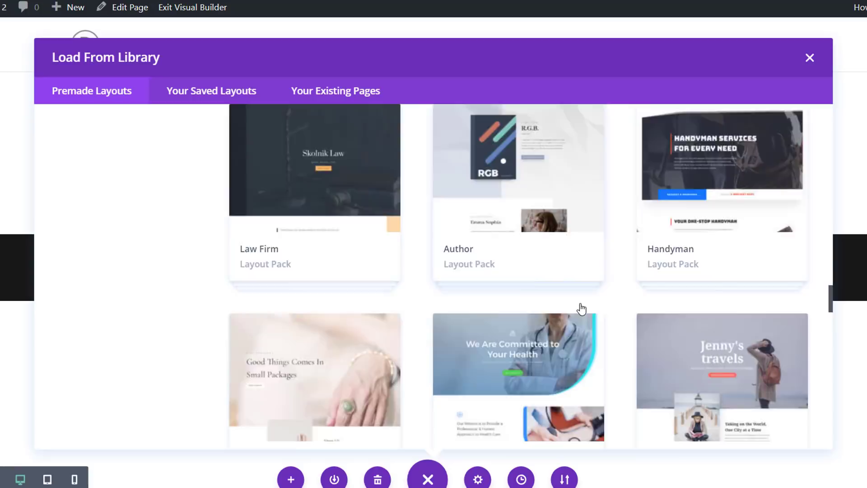
{"action": "scroll", "coordinate": [582, 310], "scroll_direction": "down", "scroll_amount": 15}
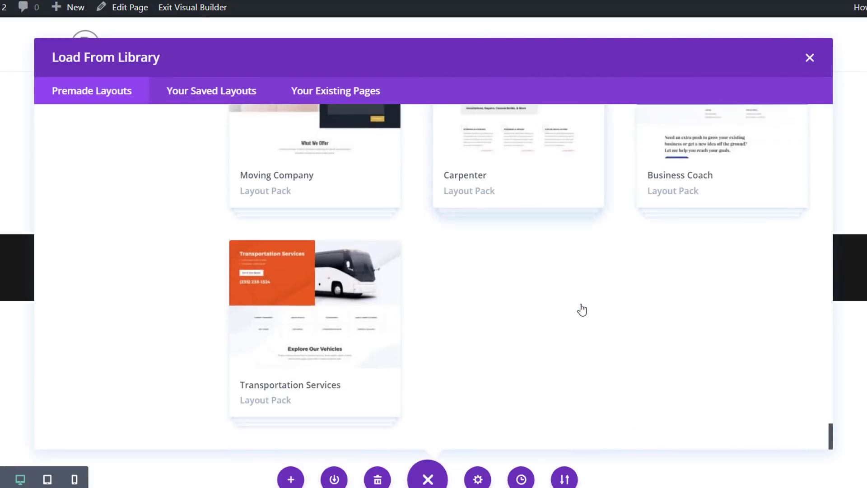
{"action": "left_click", "coordinate": [334, 311]}
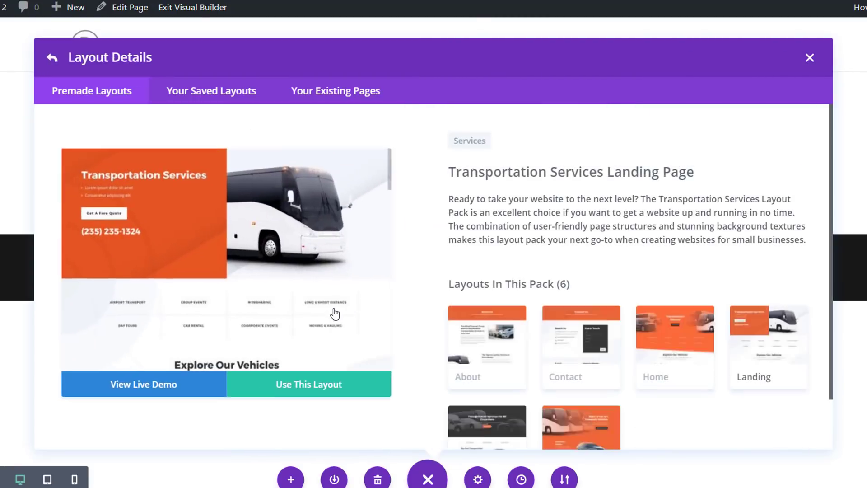
{"action": "scroll", "coordinate": [542, 286], "scroll_direction": "down", "scroll_amount": 2}
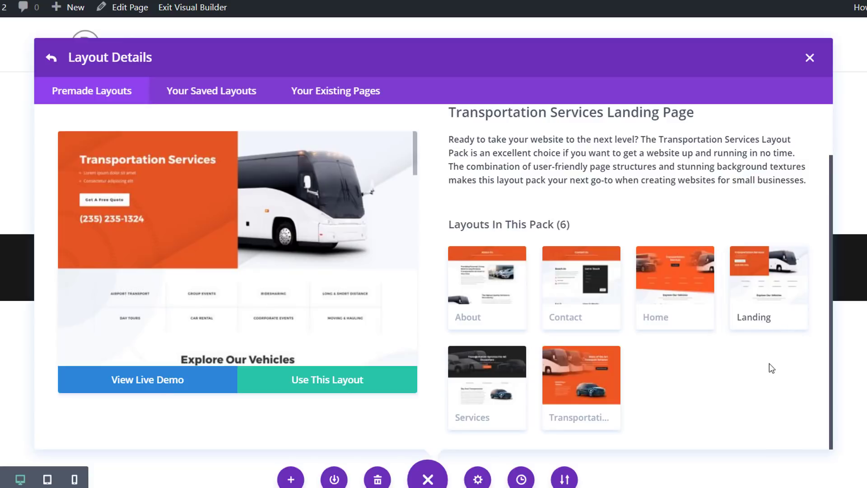
Open the live demo of the Transportation Services Landing Page and look through all its sections.
{"action": "left_click", "coordinate": [163, 387]}
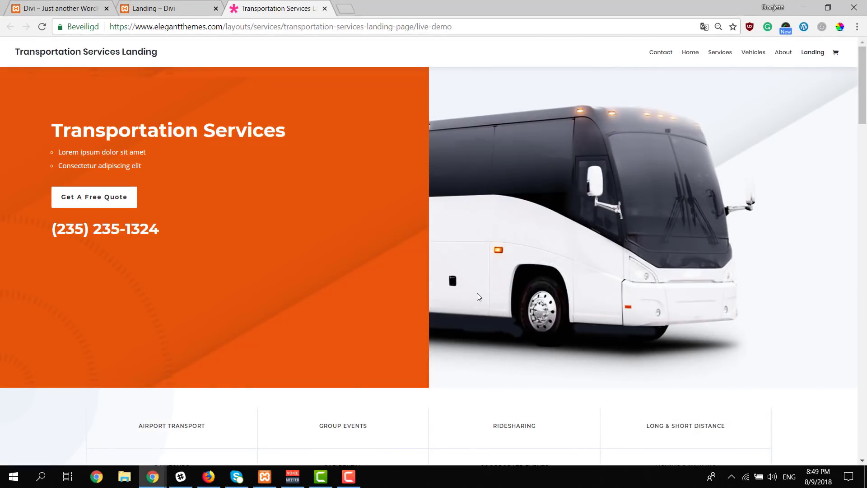
{"action": "scroll", "coordinate": [499, 164], "scroll_direction": "down", "scroll_amount": 12}
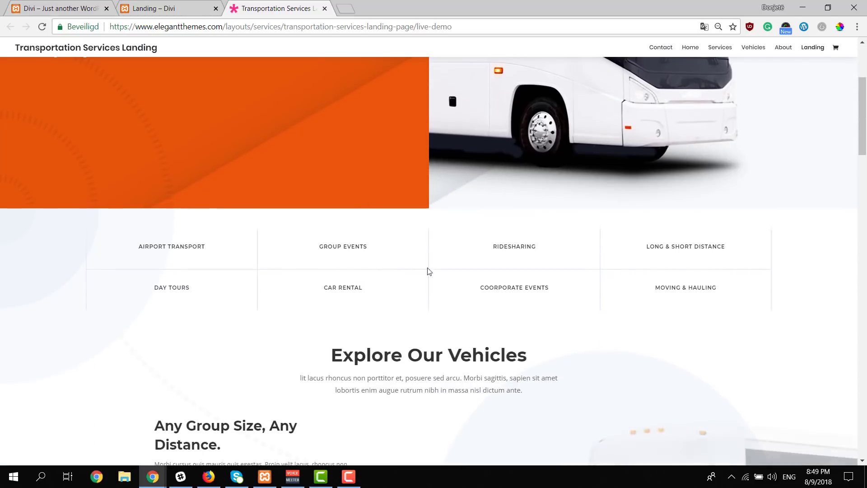
{"action": "scroll", "coordinate": [431, 273], "scroll_direction": "down", "scroll_amount": 15}
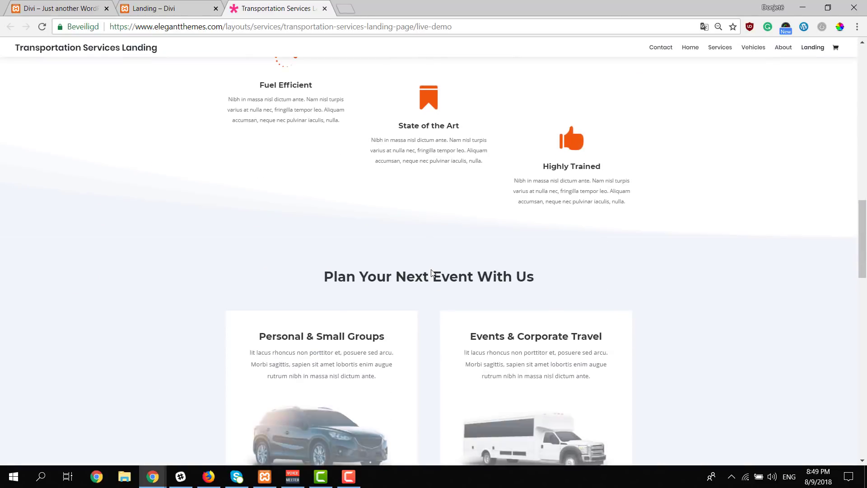
{"action": "scroll", "coordinate": [430, 273], "scroll_direction": "down", "scroll_amount": 9}
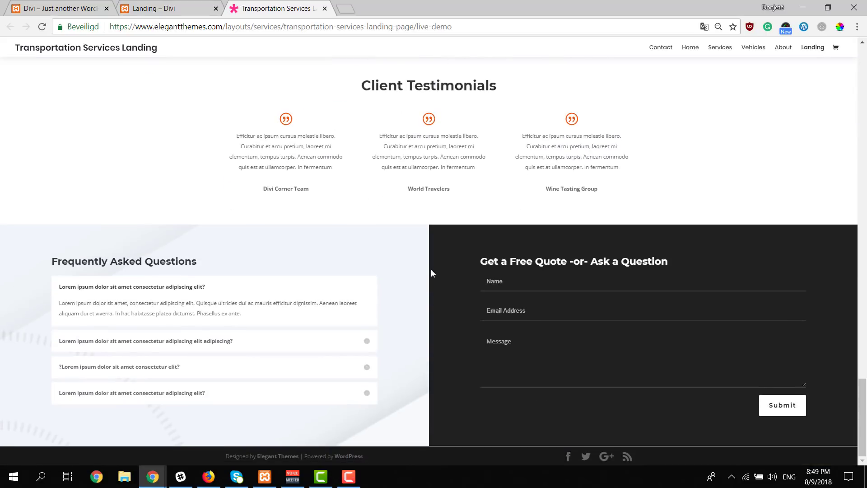
{"action": "scroll", "coordinate": [431, 271], "scroll_direction": "up", "scroll_amount": 10}
{"action": "scroll", "coordinate": [431, 273], "scroll_direction": "up", "scroll_amount": 15}
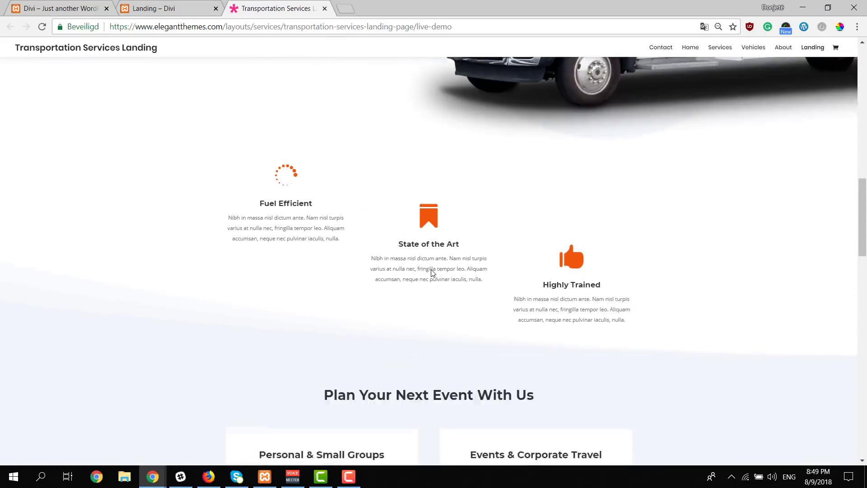
{"action": "scroll", "coordinate": [431, 273], "scroll_direction": "up", "scroll_amount": 5}
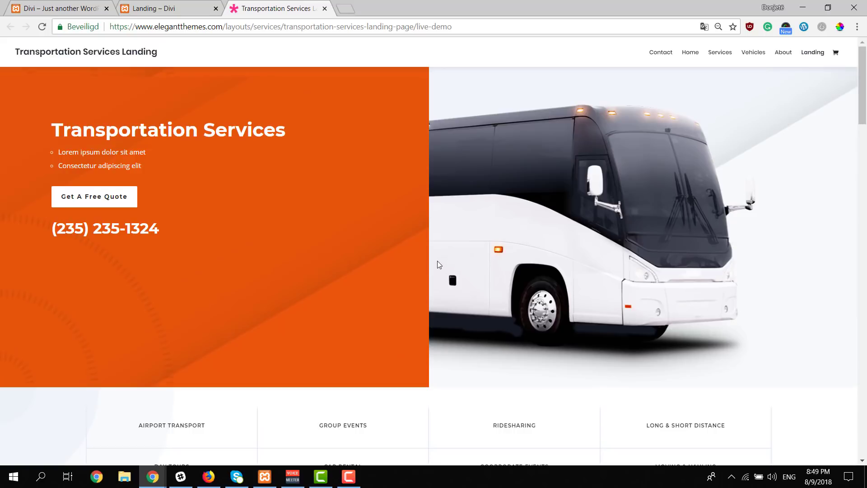
Return to the layout details and load the Transportation Services Landing Page layout into the Landing page.
{"action": "left_click", "coordinate": [141, 12]}
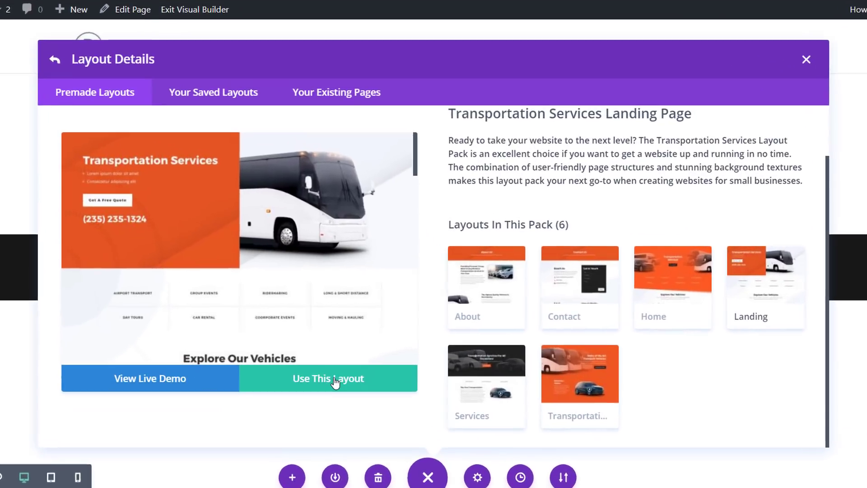
{"action": "left_click", "coordinate": [334, 383]}
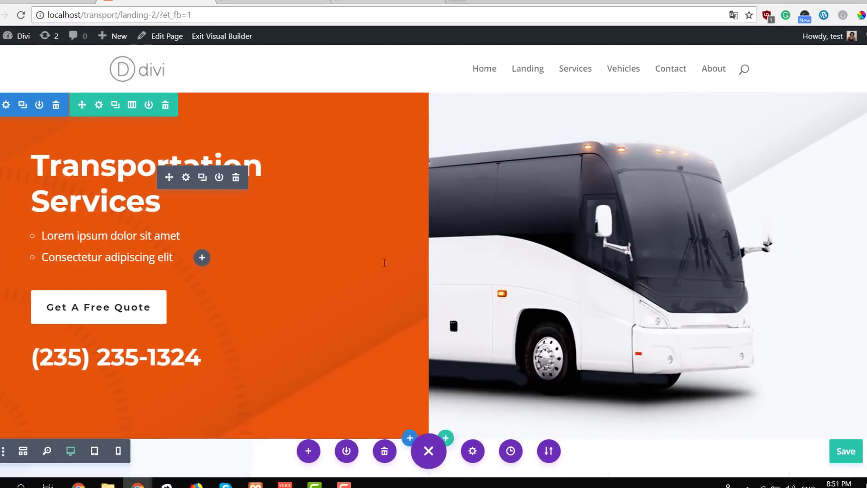
Examine the two-column hero section of the loaded landing page and the services grid beneath it.
{"action": "scroll", "coordinate": [321, 192], "scroll_direction": "down", "scroll_amount": 8}
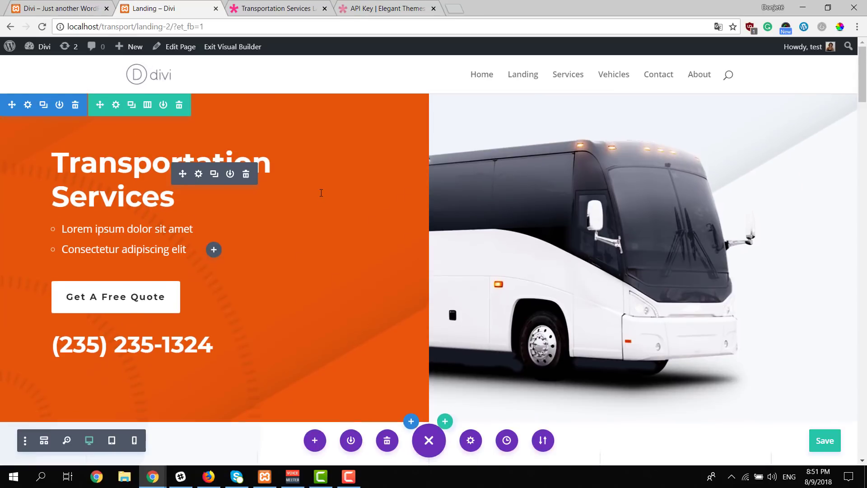
{"action": "scroll", "coordinate": [319, 191], "scroll_direction": "up", "scroll_amount": 8}
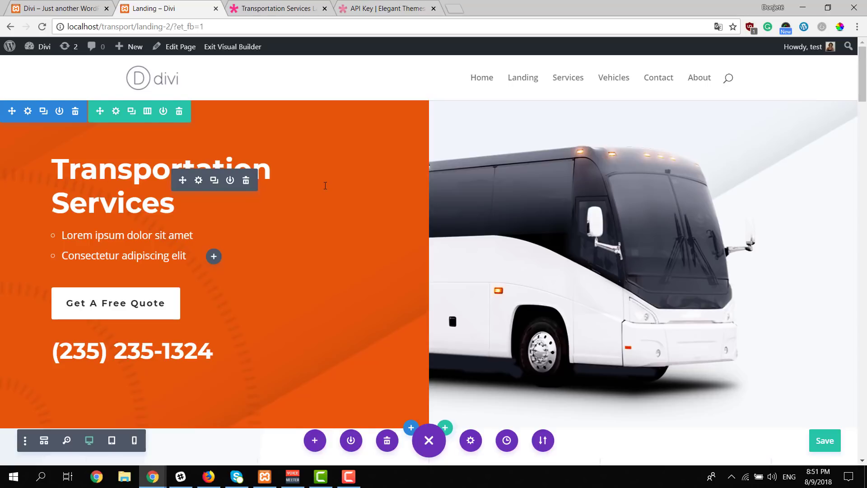
{"action": "scroll", "coordinate": [325, 185], "scroll_direction": "down", "scroll_amount": 3}
{"action": "scroll", "coordinate": [324, 184], "scroll_direction": "up", "scroll_amount": 3}
{"action": "scroll", "coordinate": [325, 185], "scroll_direction": "down", "scroll_amount": 3}
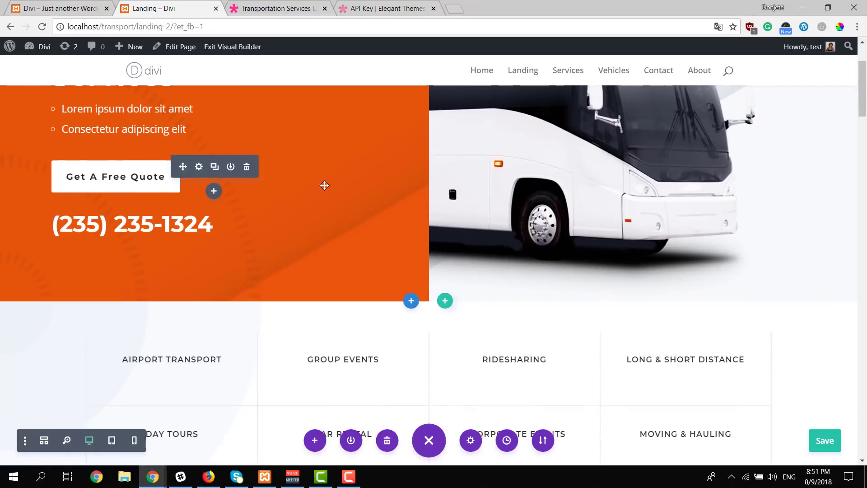
{"action": "scroll", "coordinate": [323, 186], "scroll_direction": "up", "scroll_amount": 3}
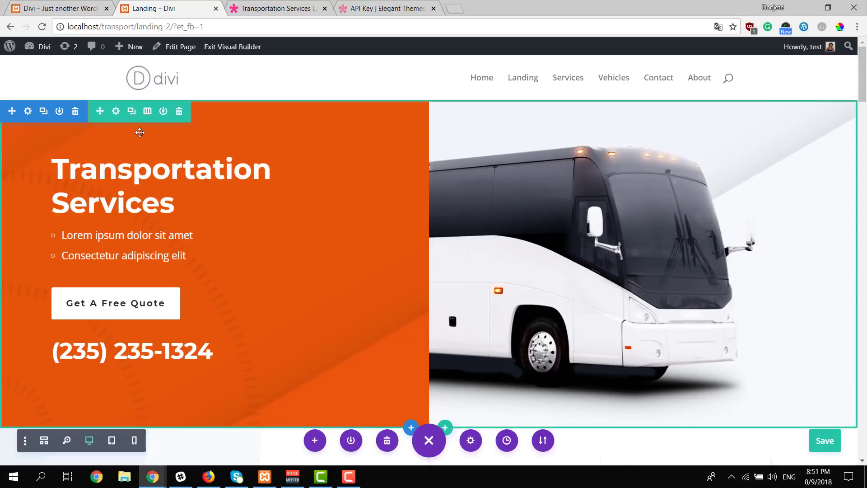
{"action": "scroll", "coordinate": [265, 148], "scroll_direction": "down", "scroll_amount": 3}
{"action": "scroll", "coordinate": [329, 155], "scroll_direction": "up", "scroll_amount": 3}
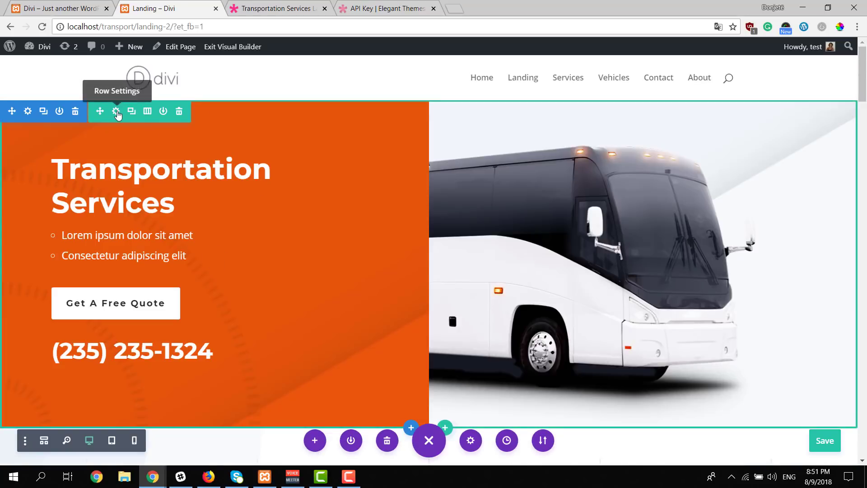
Open the hero row's settings and review its design options for alignment, full width and gutter width.
{"action": "left_click", "coordinate": [117, 113]}
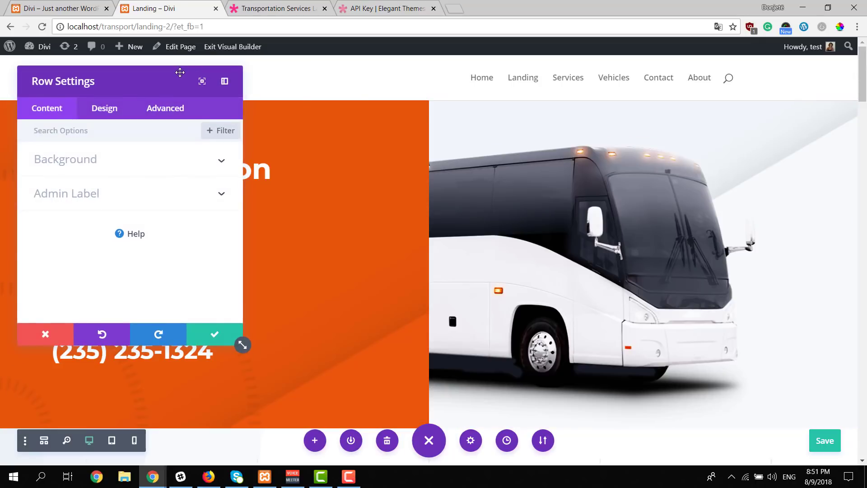
{"action": "left_click_drag", "start_coordinate": [178, 74], "coordinate": [445, 124]}
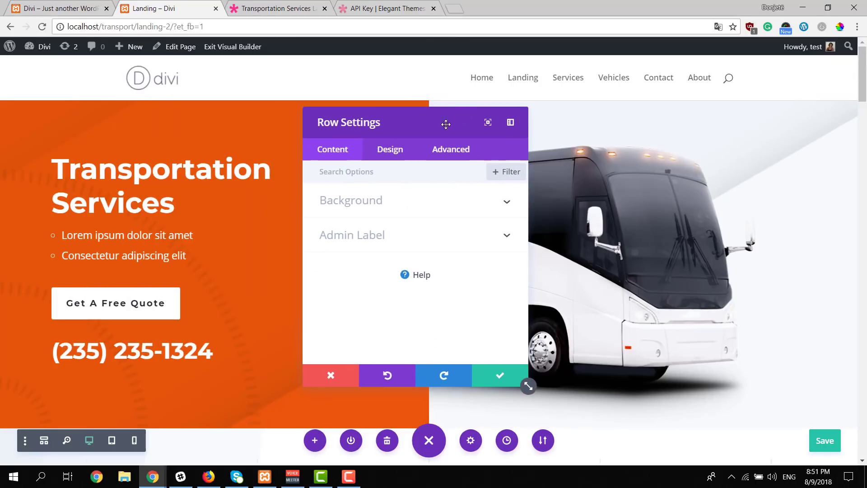
{"action": "left_click", "coordinate": [389, 149]}
{"action": "left_click", "coordinate": [377, 216]}
{"action": "scroll", "coordinate": [379, 230], "scroll_direction": "down", "scroll_amount": 2}
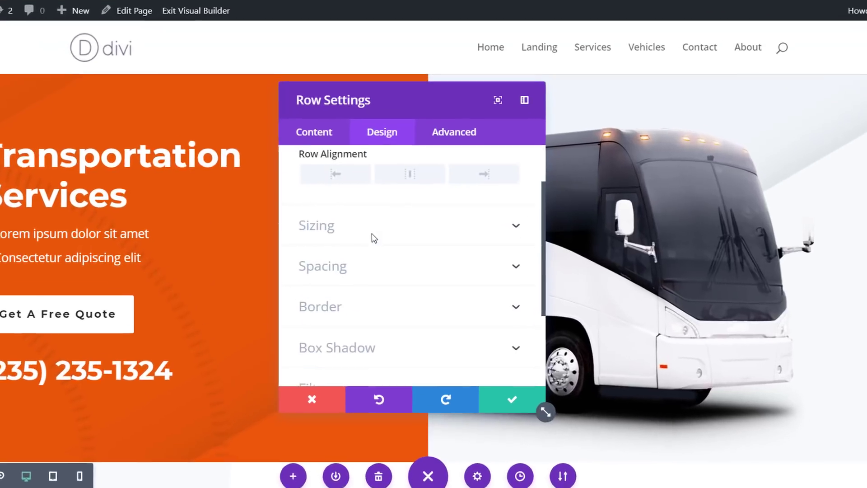
{"action": "left_click", "coordinate": [377, 229]}
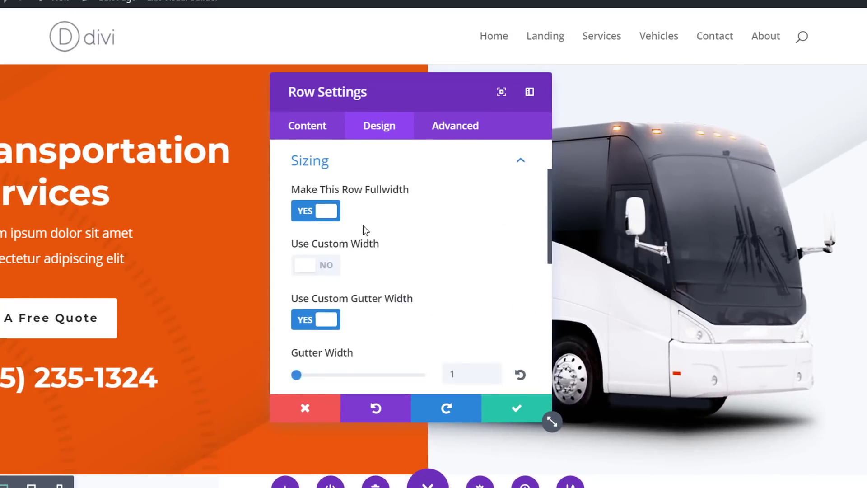
{"action": "scroll", "coordinate": [363, 225], "scroll_direction": "down", "scroll_amount": 5}
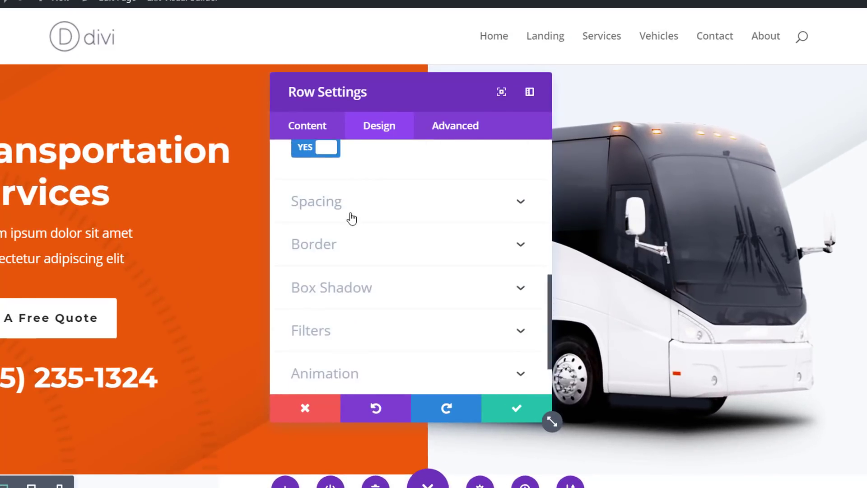
Review the hero row's spacing and the custom padding of its columns, and return to the row's content options.
{"action": "left_click", "coordinate": [350, 216]}
{"action": "scroll", "coordinate": [351, 212], "scroll_direction": "down", "scroll_amount": 2}
{"action": "scroll", "coordinate": [352, 217], "scroll_direction": "down", "scroll_amount": 2}
{"action": "scroll", "coordinate": [361, 240], "scroll_direction": "up", "scroll_amount": 3}
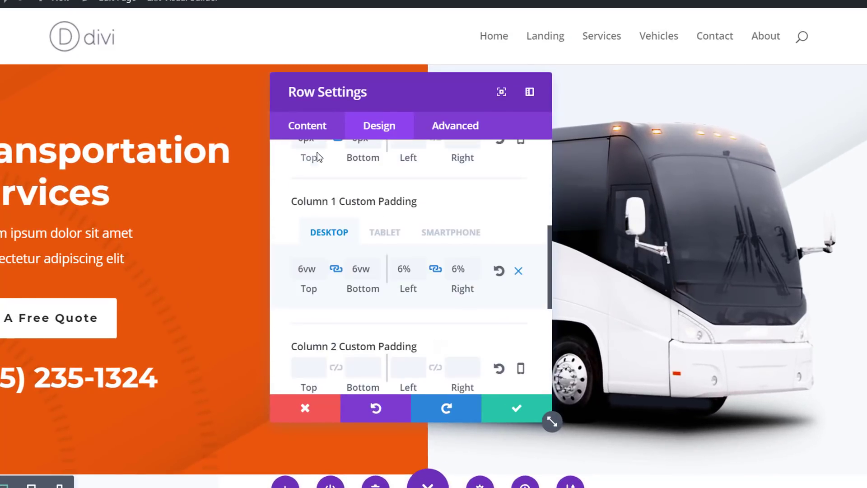
{"action": "left_click", "coordinate": [312, 128]}
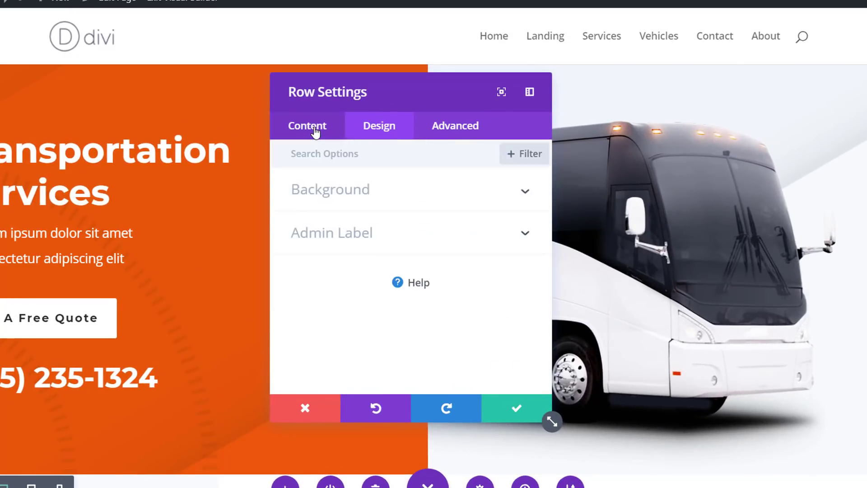
Filter the hero row's settings to show only modified styles and skim through the filtered options.
{"action": "left_click", "coordinate": [518, 159]}
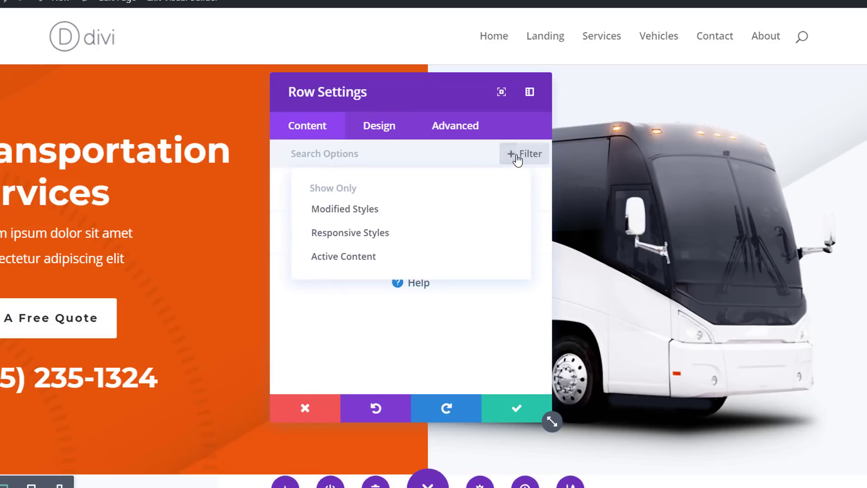
{"action": "left_click", "coordinate": [345, 211]}
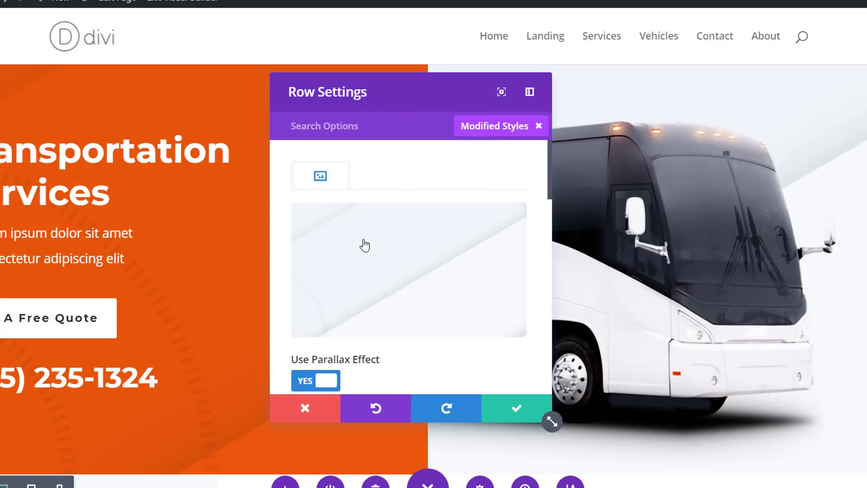
{"action": "scroll", "coordinate": [407, 242], "scroll_direction": "down", "scroll_amount": 5}
{"action": "scroll", "coordinate": [441, 252], "scroll_direction": "down", "scroll_amount": 8}
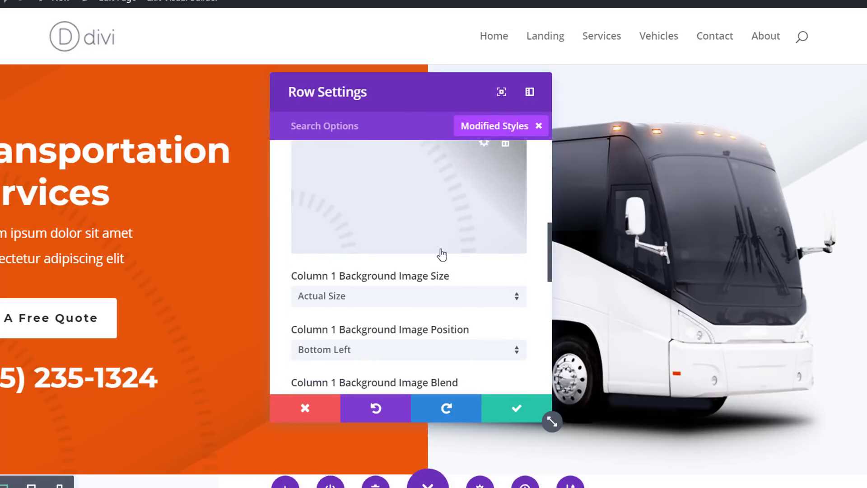
{"action": "scroll", "coordinate": [442, 254], "scroll_direction": "down", "scroll_amount": 2}
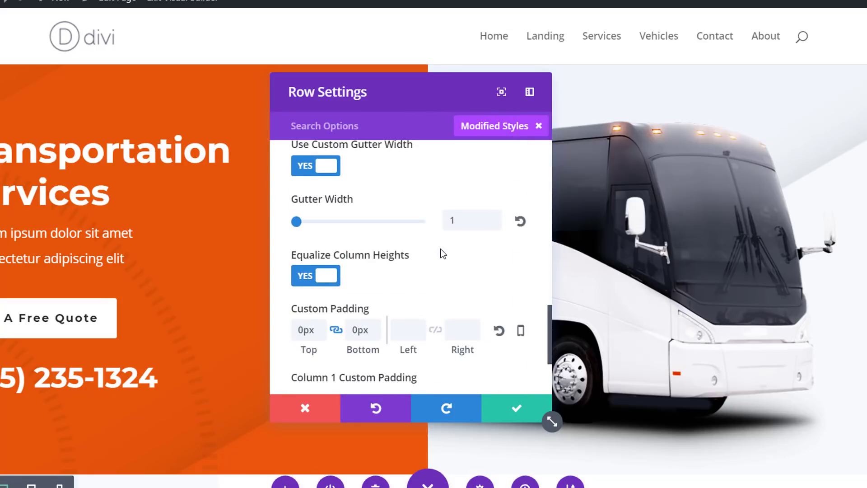
{"action": "scroll", "coordinate": [442, 254], "scroll_direction": "up", "scroll_amount": 8}
{"action": "scroll", "coordinate": [442, 253], "scroll_direction": "up", "scroll_amount": 3}
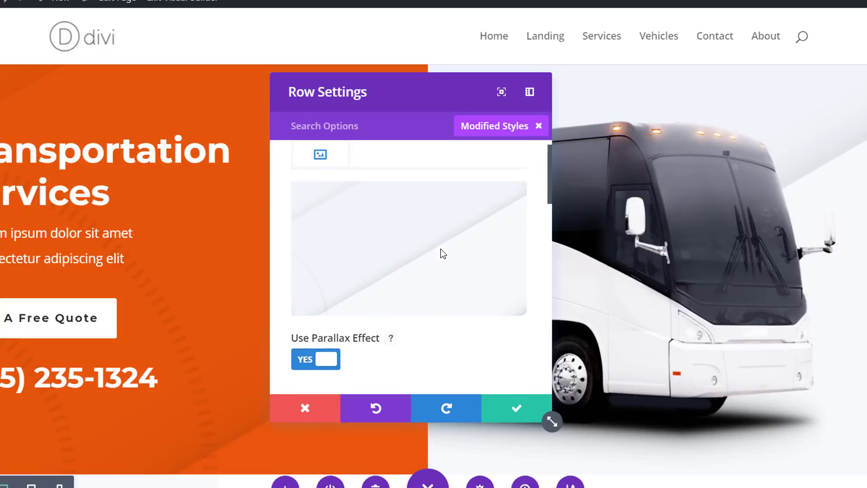
Review the hero row's modified parallax, column 1 background, full width, gutter and padding options, and close the settings with them saved.
{"action": "scroll", "coordinate": [370, 196], "scroll_direction": "down", "scroll_amount": 6}
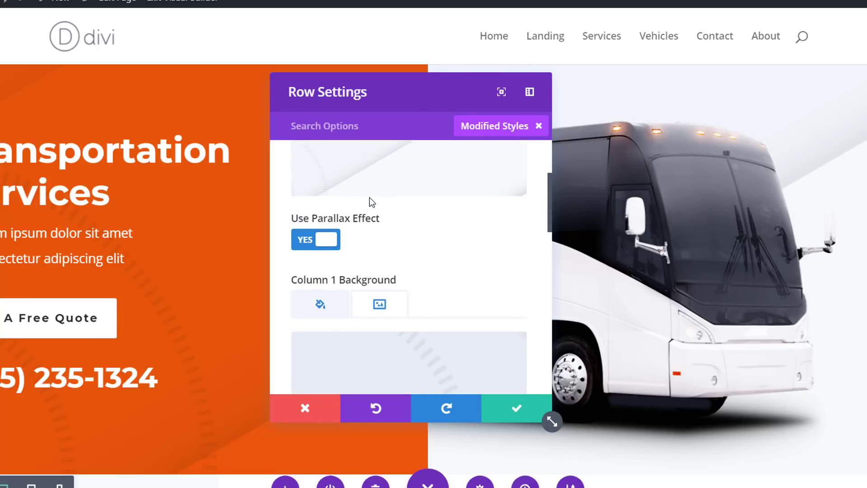
{"action": "scroll", "coordinate": [370, 197], "scroll_direction": "down", "scroll_amount": 3}
{"action": "scroll", "coordinate": [369, 199], "scroll_direction": "down", "scroll_amount": 2}
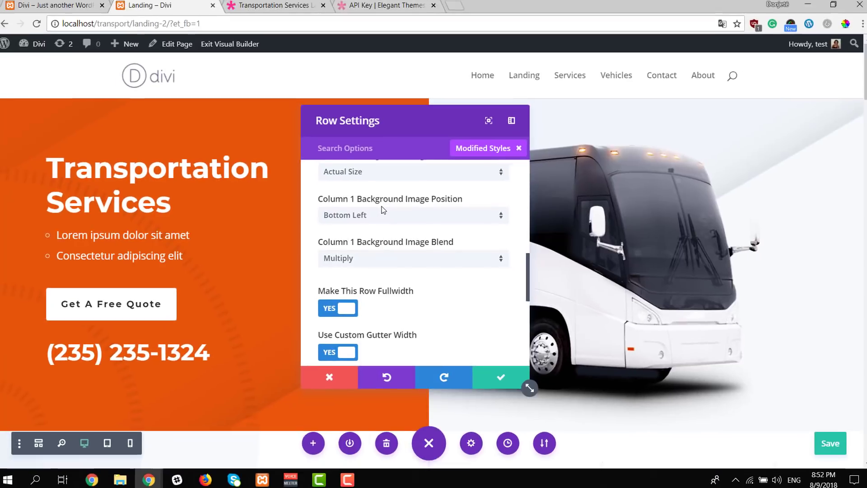
{"action": "scroll", "coordinate": [370, 200], "scroll_direction": "down", "scroll_amount": 3}
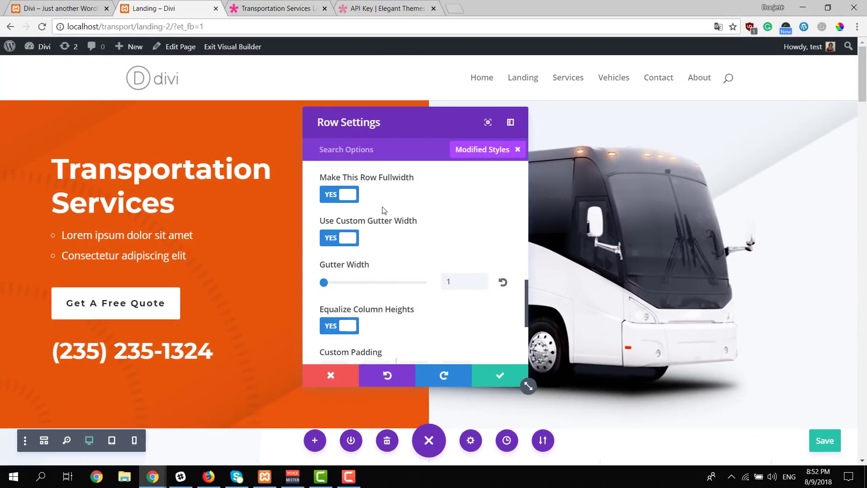
{"action": "scroll", "coordinate": [382, 210], "scroll_direction": "down", "scroll_amount": 3}
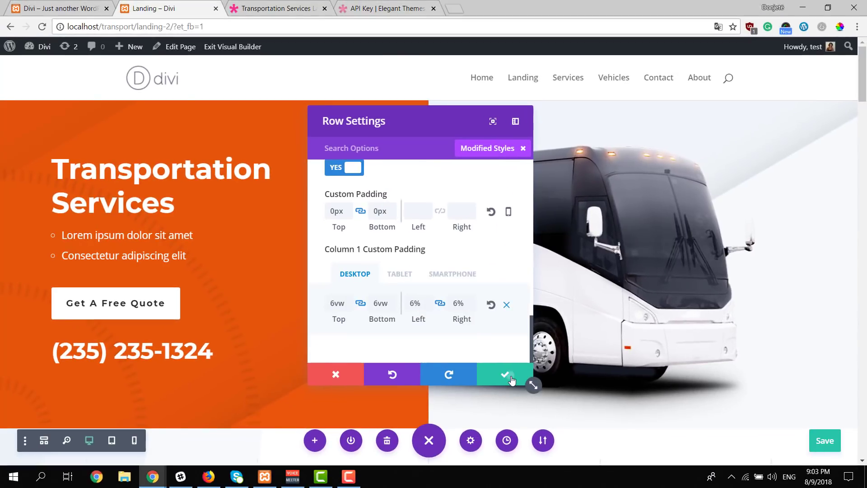
{"action": "left_click", "coordinate": [512, 380]}
Open Find & Replace for the icon color of the Fuel Efficient blurb from its Image & Icon design options.
{"action": "scroll", "coordinate": [680, 298], "scroll_direction": "down", "scroll_amount": 5}
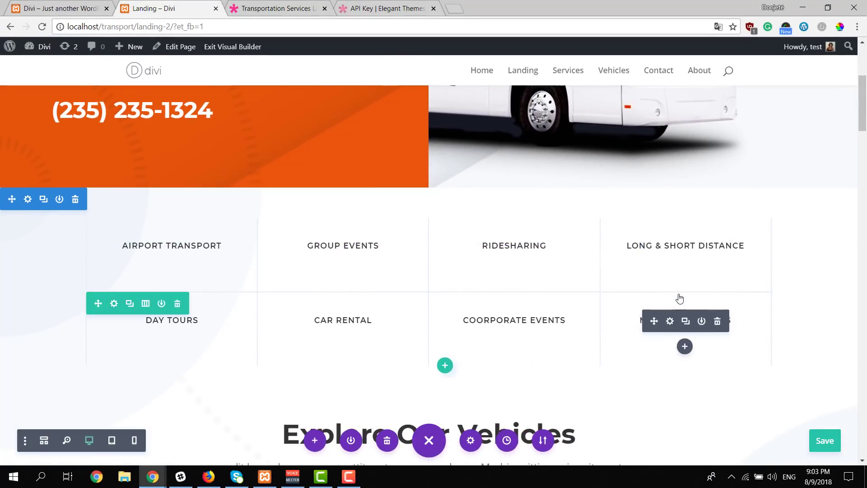
{"action": "scroll", "coordinate": [679, 298], "scroll_direction": "down", "scroll_amount": 10}
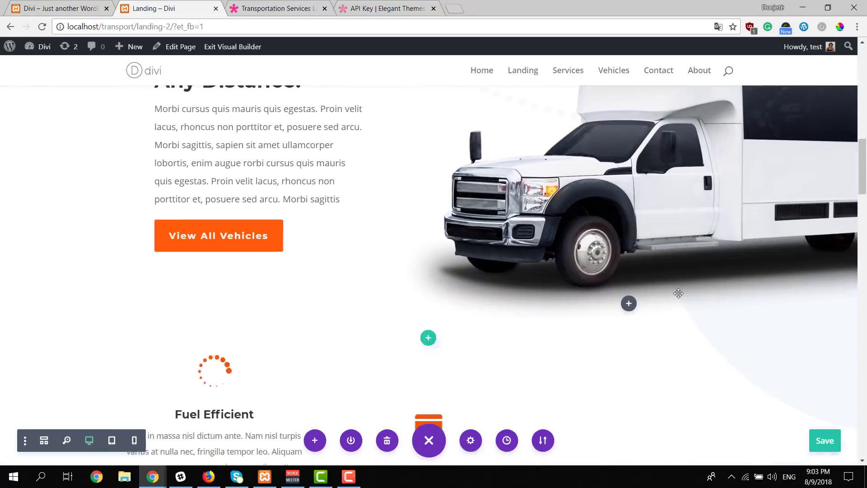
{"action": "scroll", "coordinate": [678, 293], "scroll_direction": "down", "scroll_amount": 5}
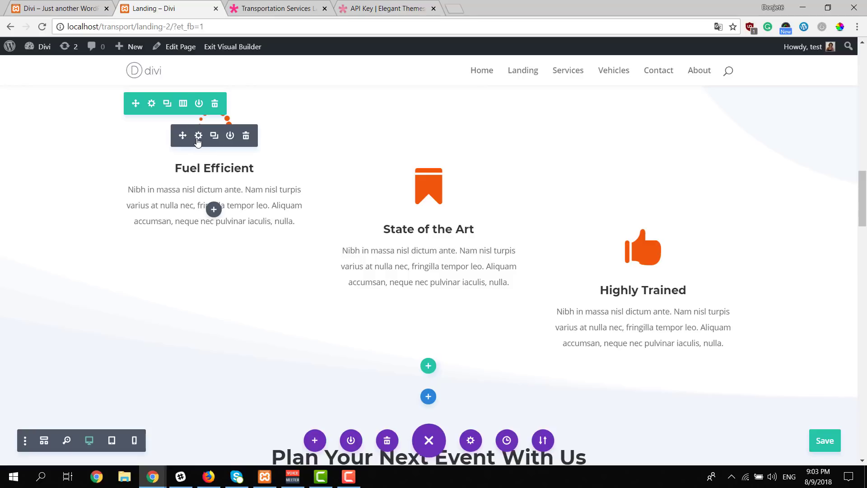
{"action": "left_click", "coordinate": [199, 137]}
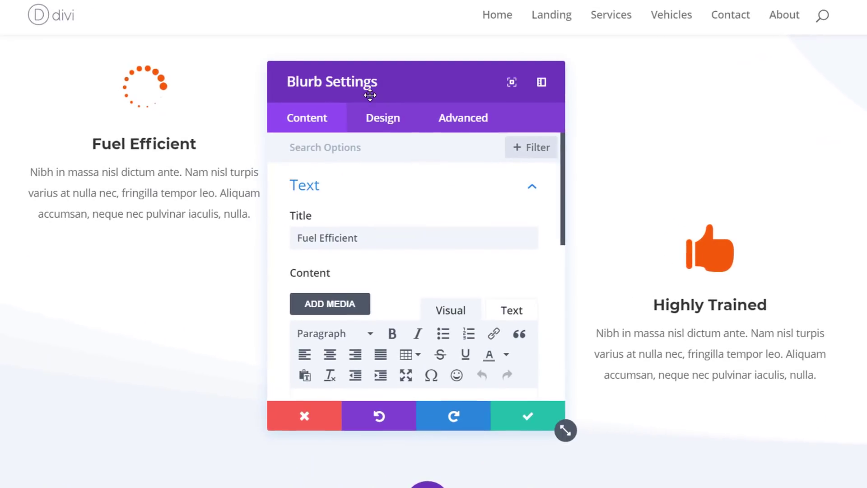
{"action": "left_click", "coordinate": [376, 121]}
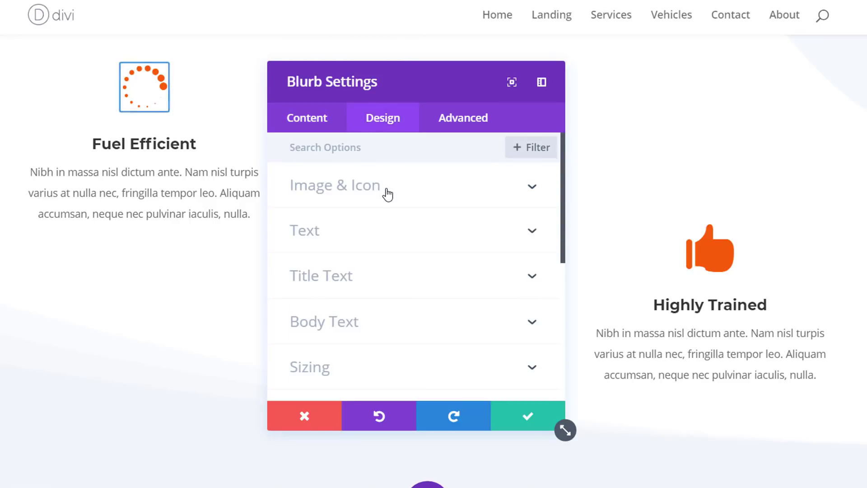
{"action": "left_click", "coordinate": [387, 194]}
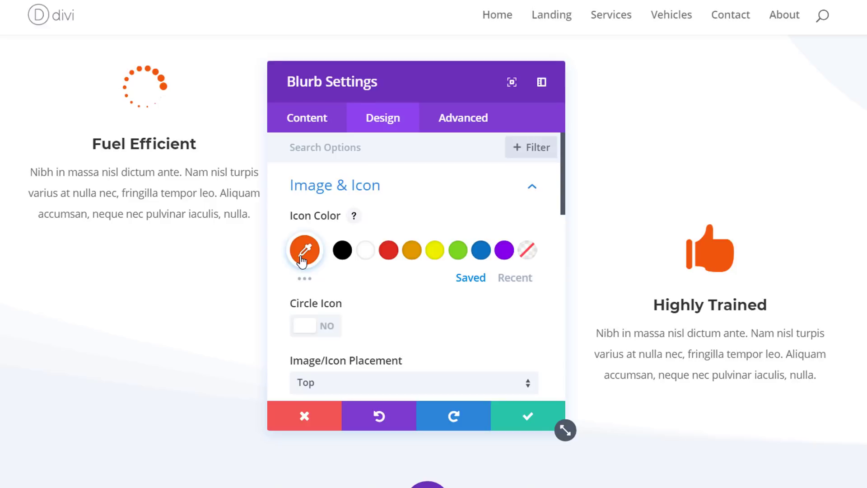
{"action": "right_click", "coordinate": [301, 261]}
{"action": "left_click", "coordinate": [294, 232]}
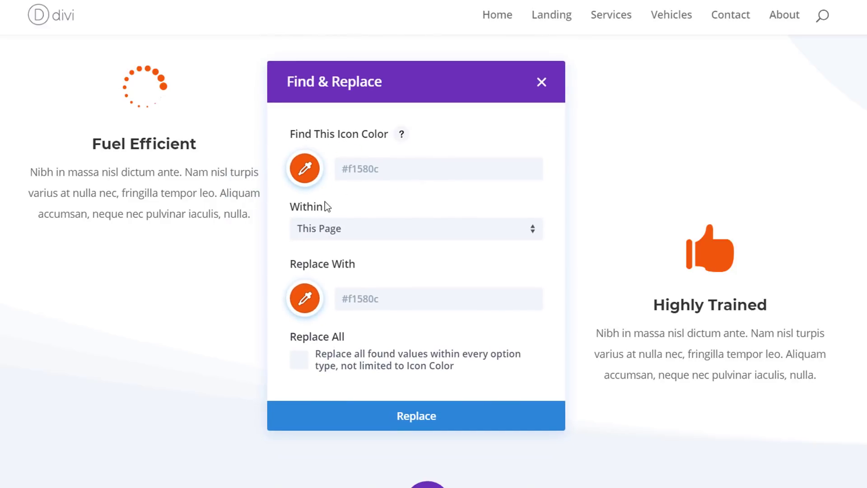
Replace the orange icon color with blue #0250d8 within this page and save the blurb settings.
{"action": "left_click", "coordinate": [311, 308]}
{"action": "scroll", "coordinate": [433, 310], "scroll_direction": "down", "scroll_amount": 3}
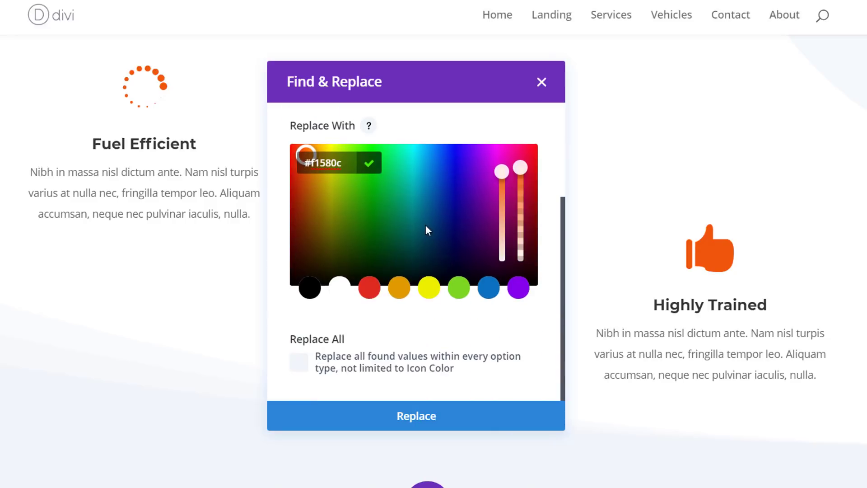
{"action": "left_click_drag", "start_coordinate": [429, 224], "coordinate": [440, 168]}
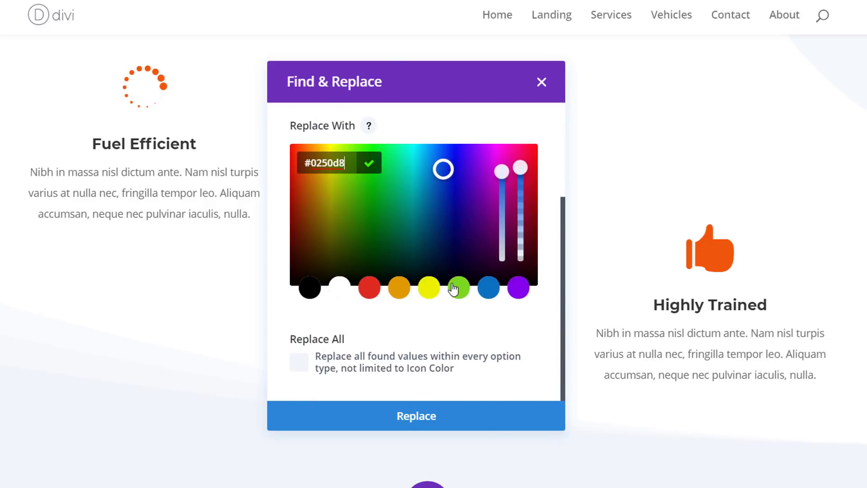
{"action": "left_click", "coordinate": [487, 332]}
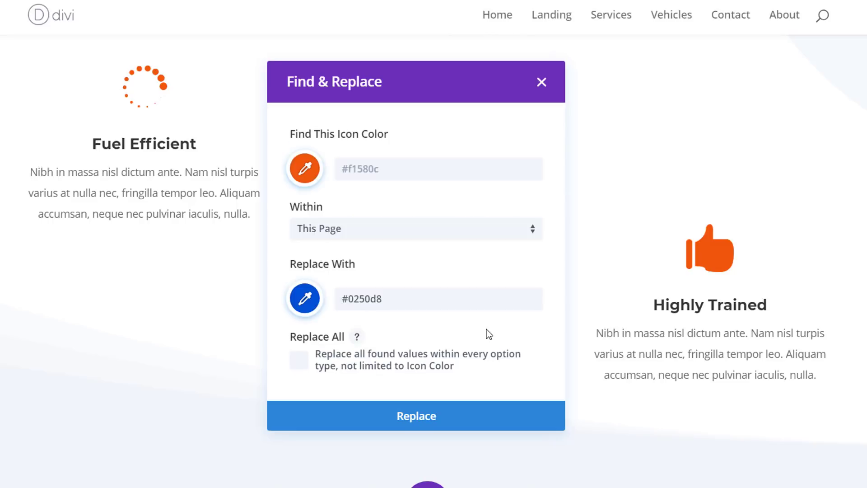
{"action": "left_click", "coordinate": [438, 424]}
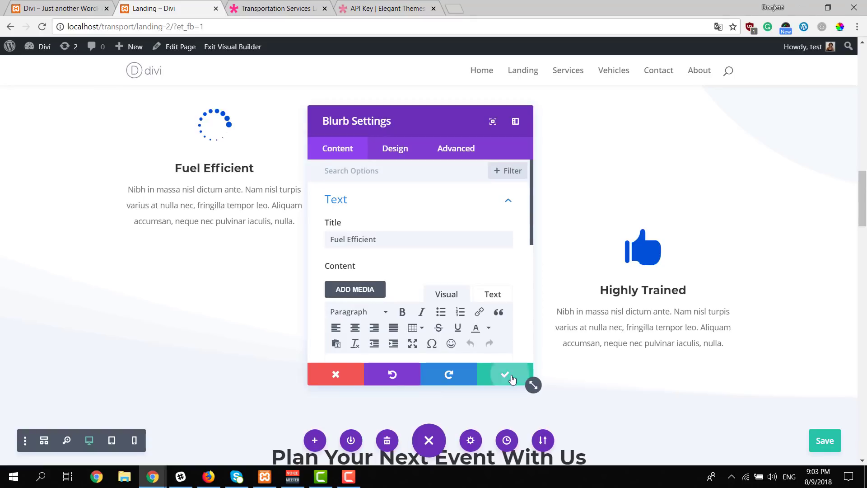
{"action": "left_click", "coordinate": [512, 380]}
Check the colors of the hero section and the services grid after the icon color replacement.
{"action": "scroll", "coordinate": [693, 348], "scroll_direction": "up", "scroll_amount": 8}
{"action": "scroll", "coordinate": [692, 348], "scroll_direction": "up", "scroll_amount": 10}
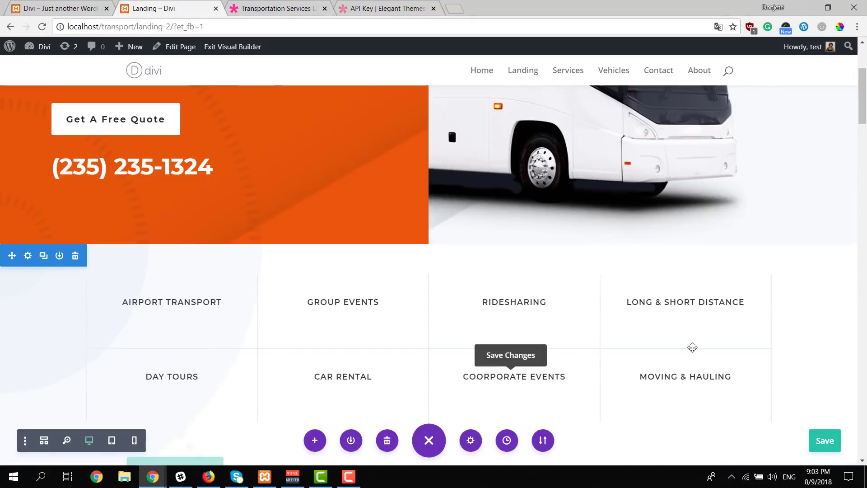
{"action": "scroll", "coordinate": [692, 347], "scroll_direction": "down", "scroll_amount": 4}
{"action": "scroll", "coordinate": [693, 347], "scroll_direction": "down", "scroll_amount": 1}
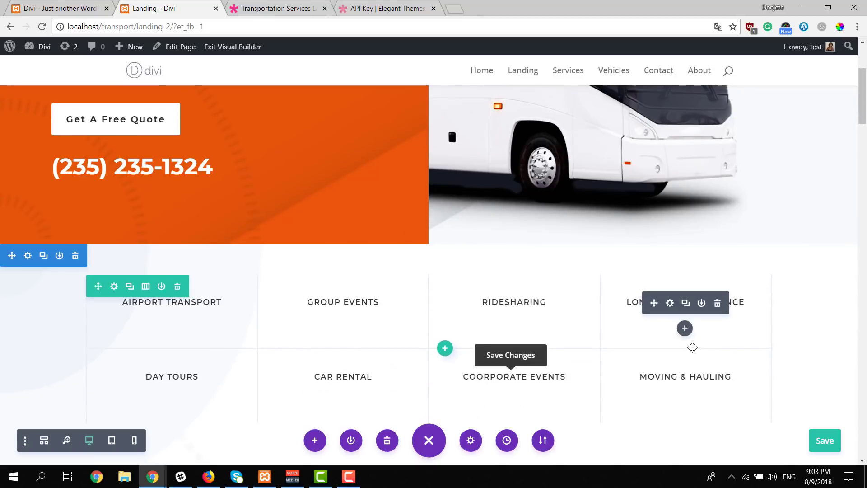